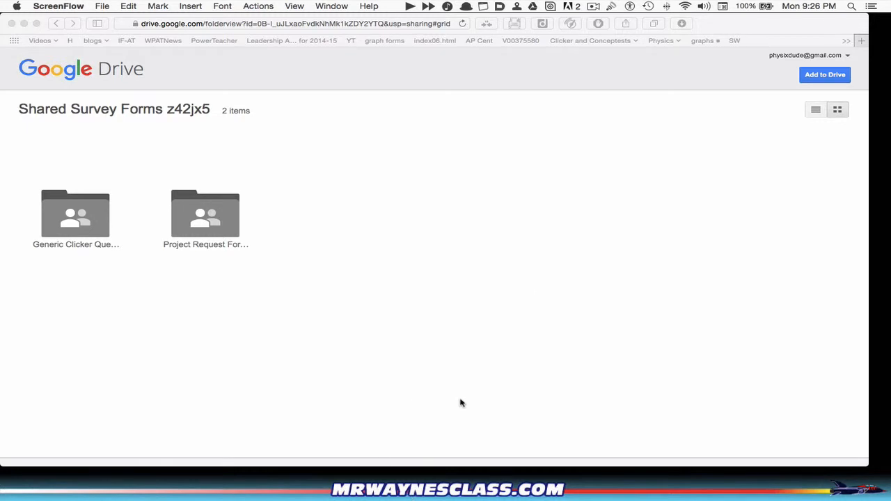
- Switch to Chrome and examine the generic survey form from its page address through the confidence question at the end
key("ctrl+Up")
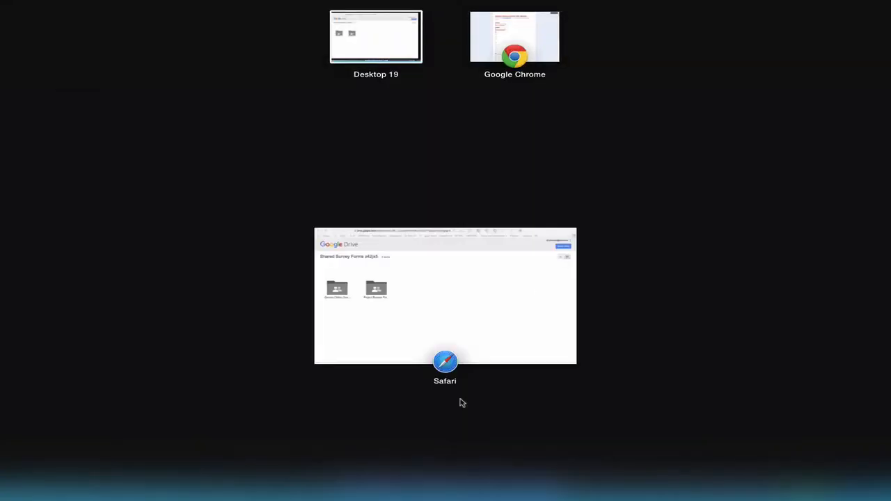
left_click(526, 34)
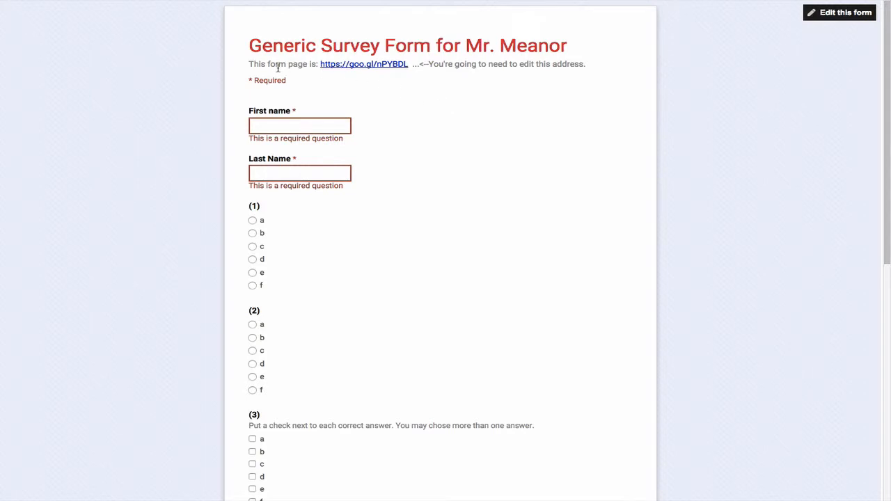
left_click_drag(250, 64, 408, 64)
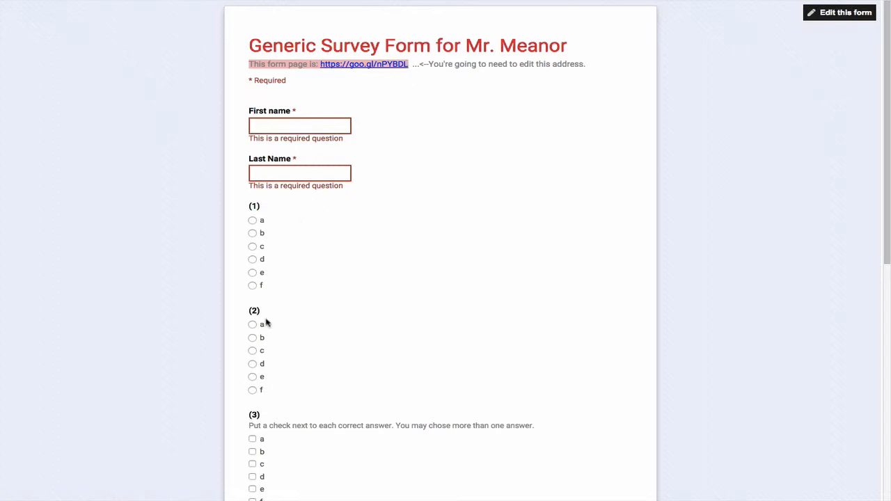
scroll(348, 380, "down", 2)
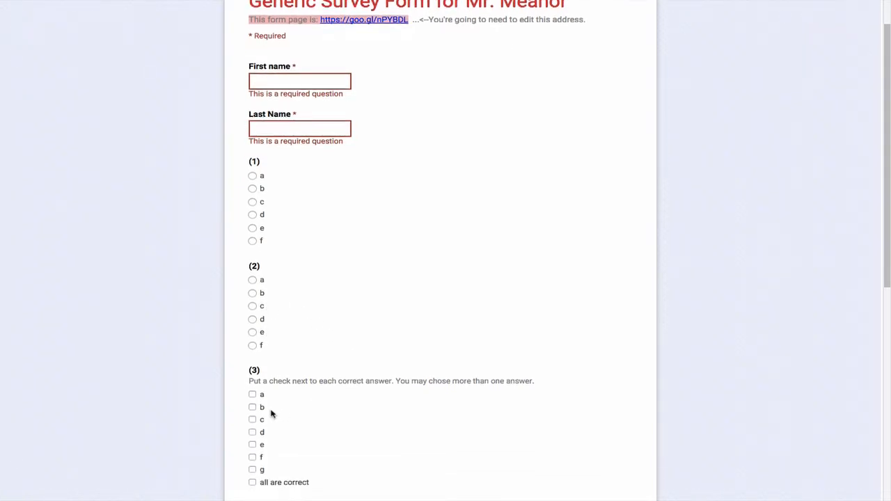
scroll(272, 413, "down", 2)
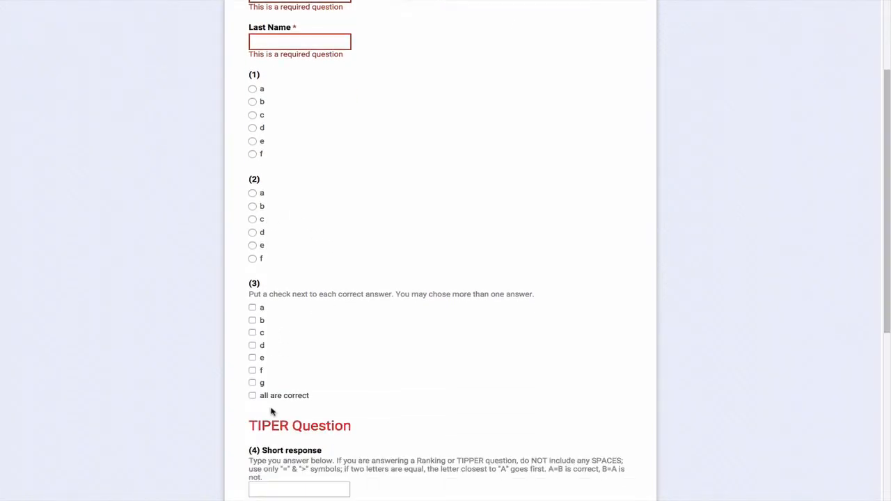
scroll(271, 339, "down", 1)
scroll(273, 339, "down", 2)
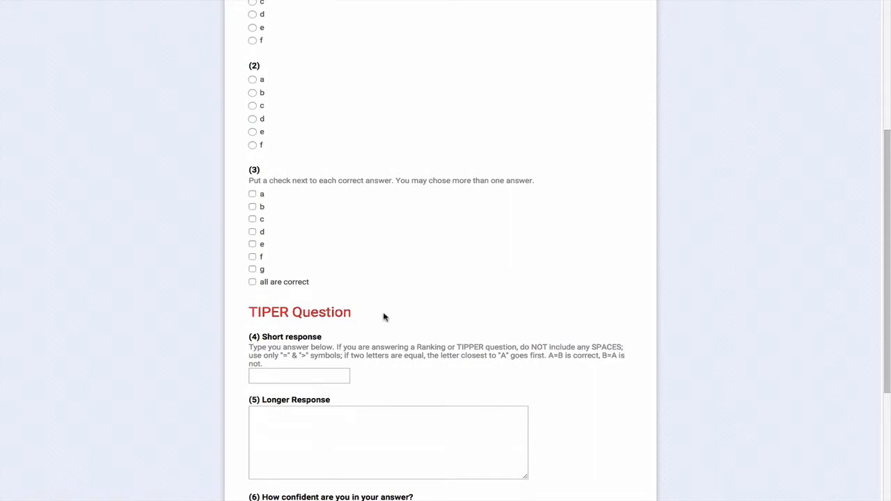
scroll(384, 317, "down", 1)
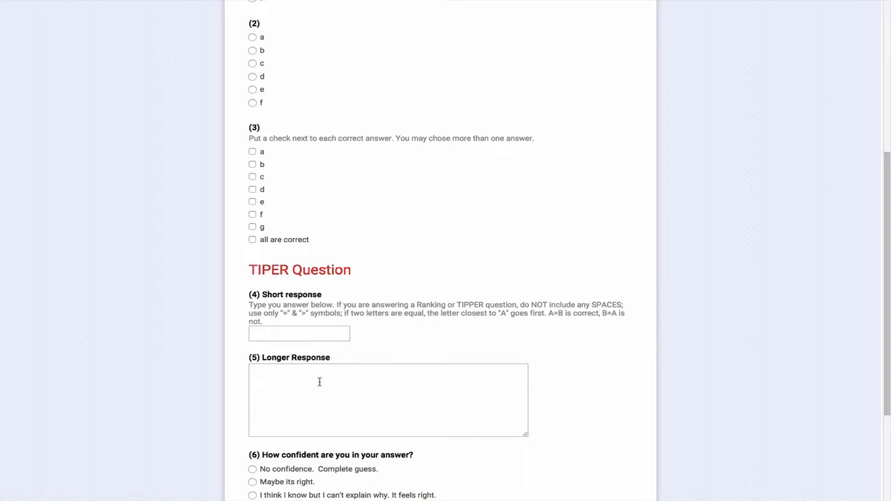
scroll(319, 381, "down", 2)
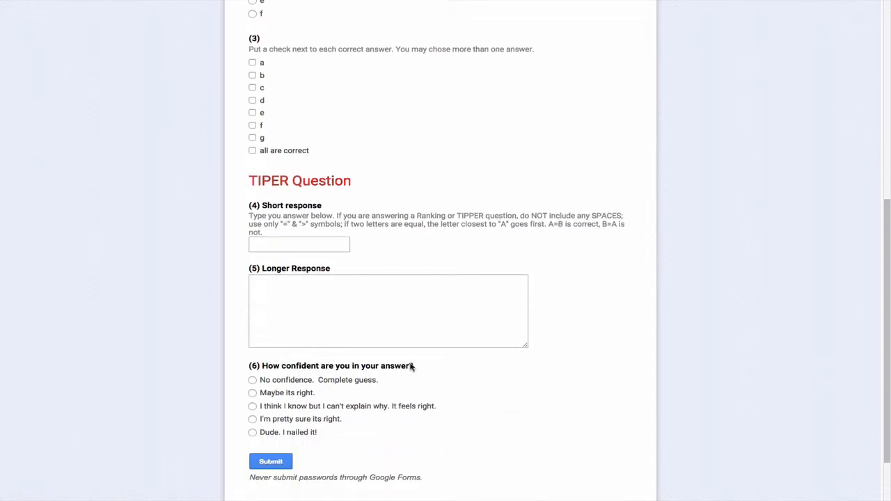
scroll(411, 366, "up", 6)
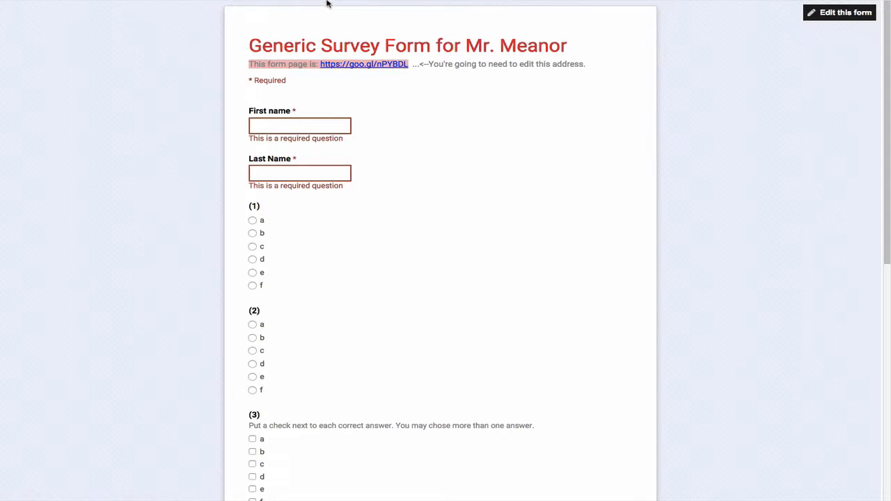
- Open the Generic Survey Form nPYBDL (Responses) spreadsheet that is already loaded in the browser
mouse_move(327, 2)
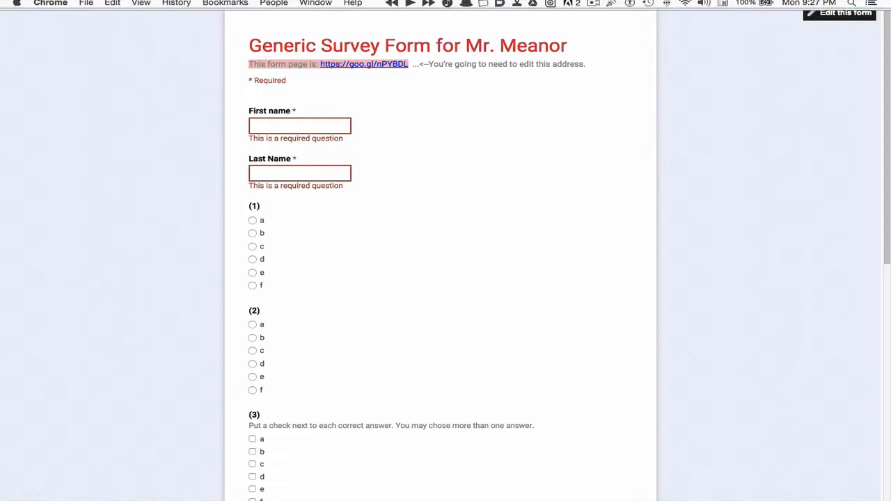
left_click(315, 23)
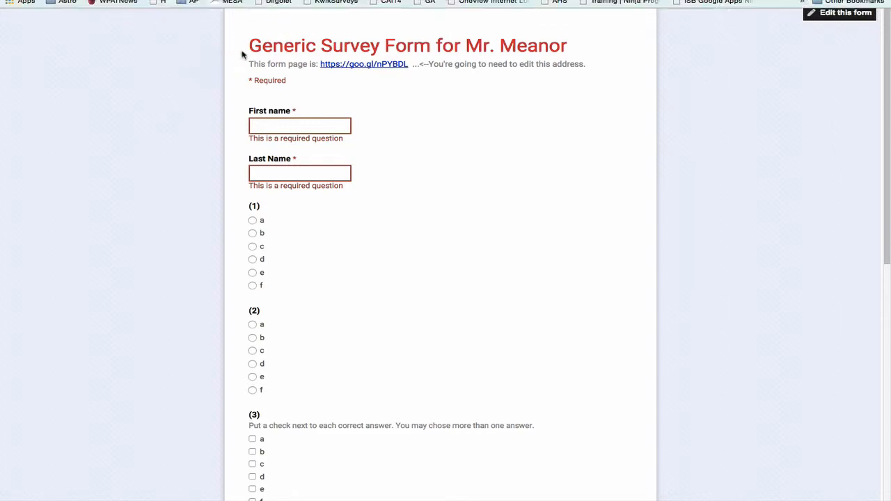
mouse_move(318, 2)
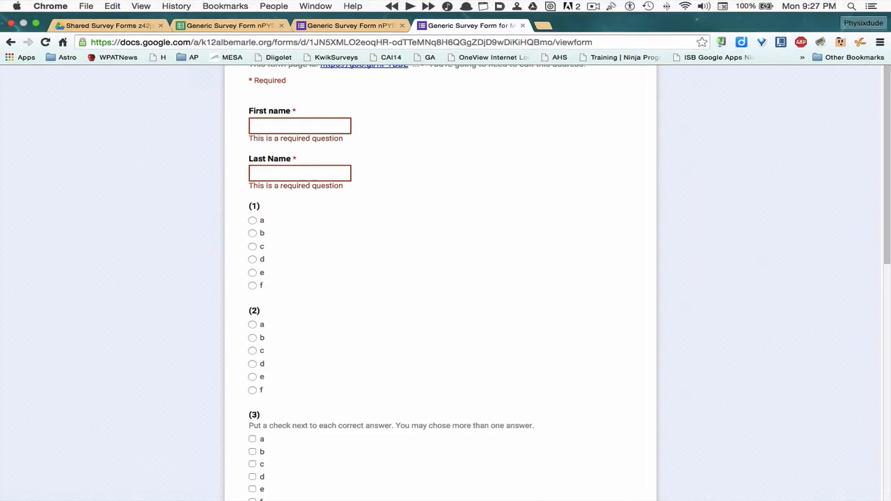
left_click(235, 26)
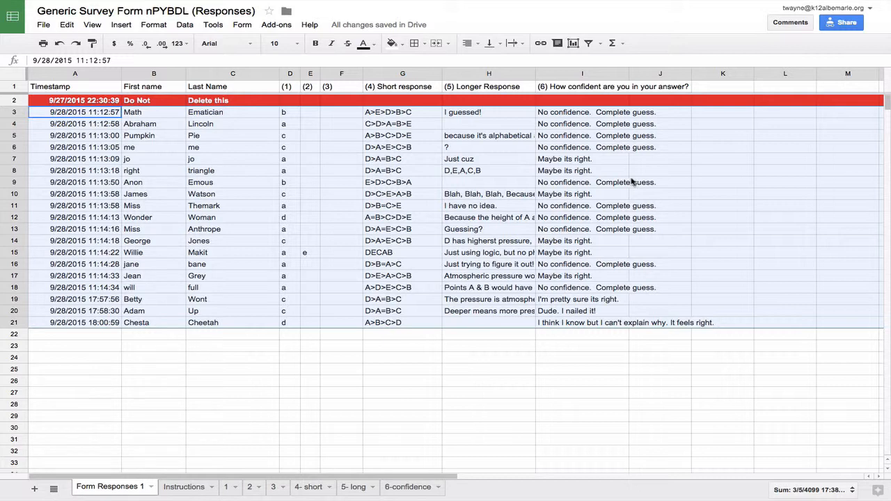
- On sheet 1, check the answer key cell D1 and fill the formulas in A2:B2 down through row 23
left_click(228, 487)
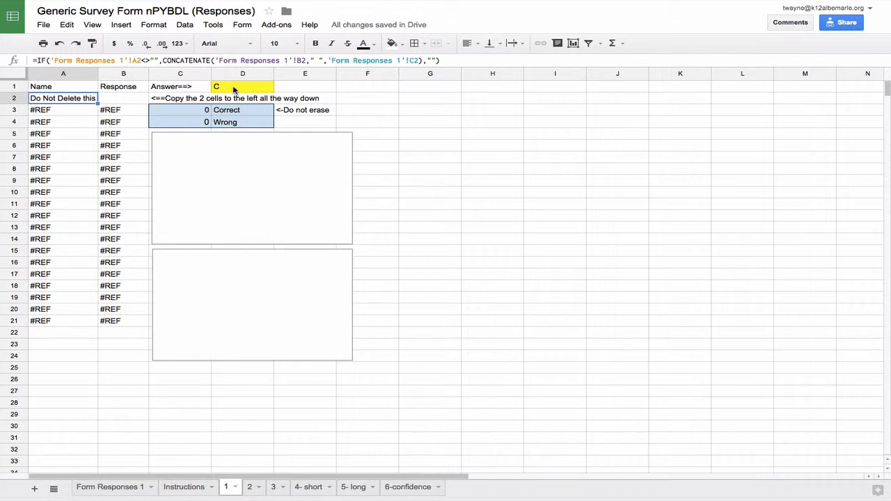
left_click(230, 88)
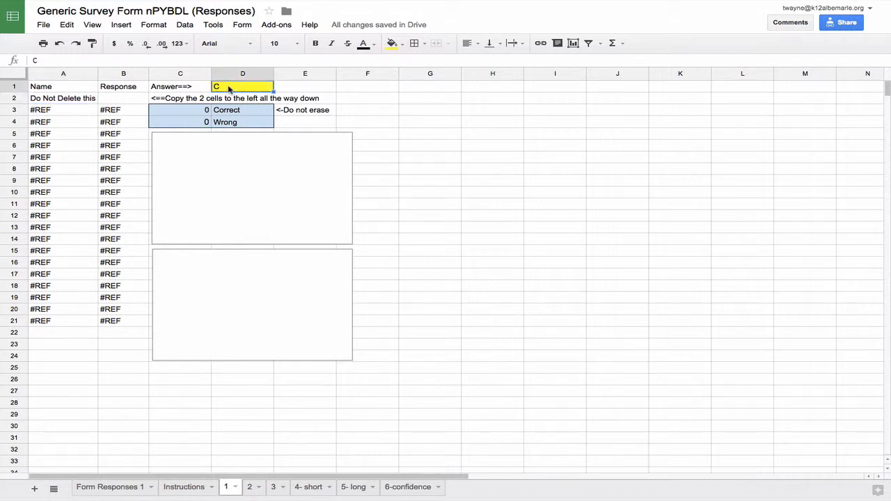
left_click(62, 102)
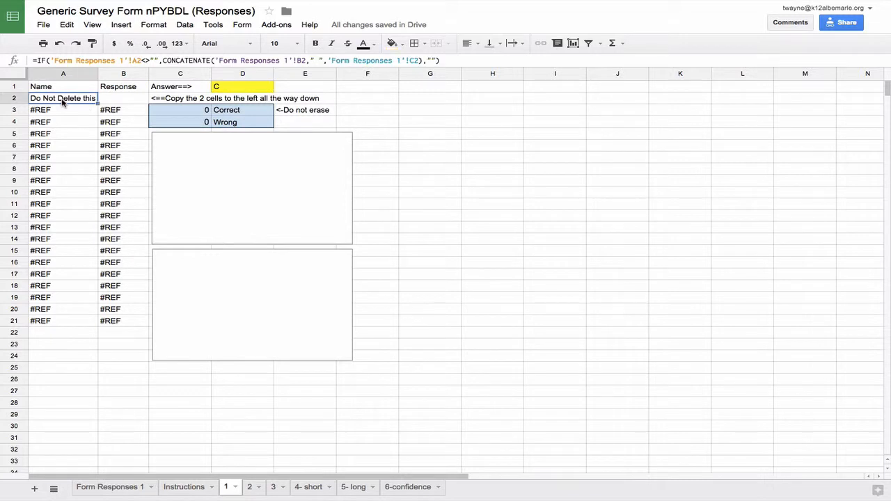
left_click(119, 102, "shift")
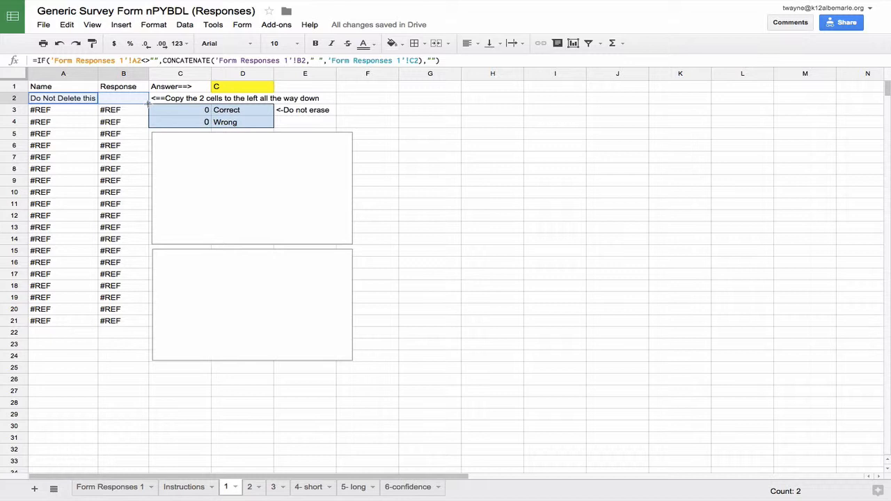
left_click_drag(148, 103, 133, 353)
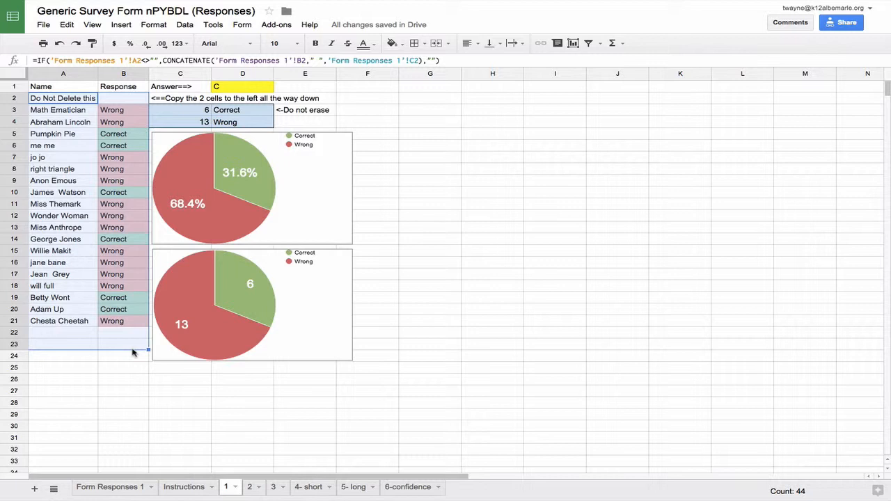
- On the 4- short sheet, fill the name and response formulas in A2:B2 down through row 25
left_click(308, 489)
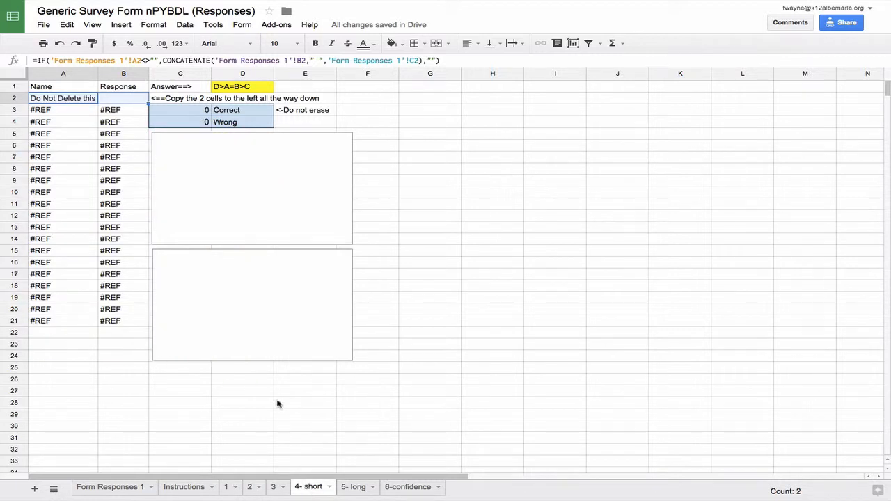
left_click(57, 99)
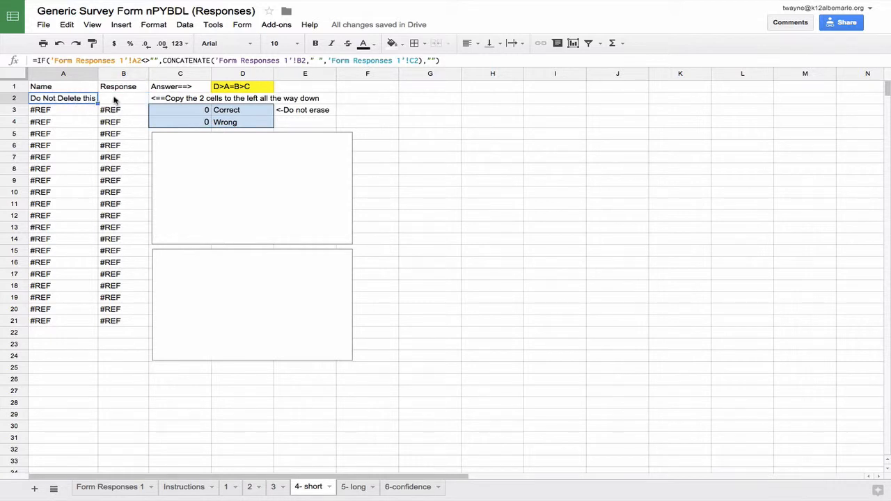
left_click(115, 101, "shift")
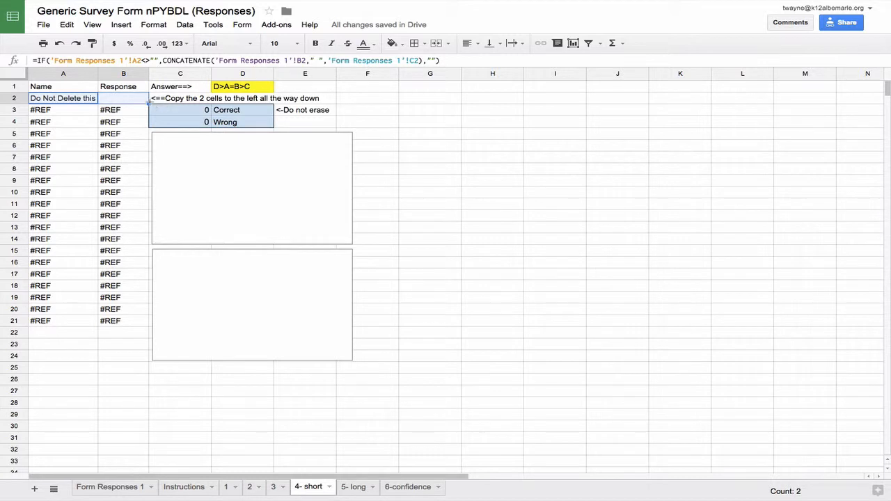
left_click_drag(148, 101, 148, 369)
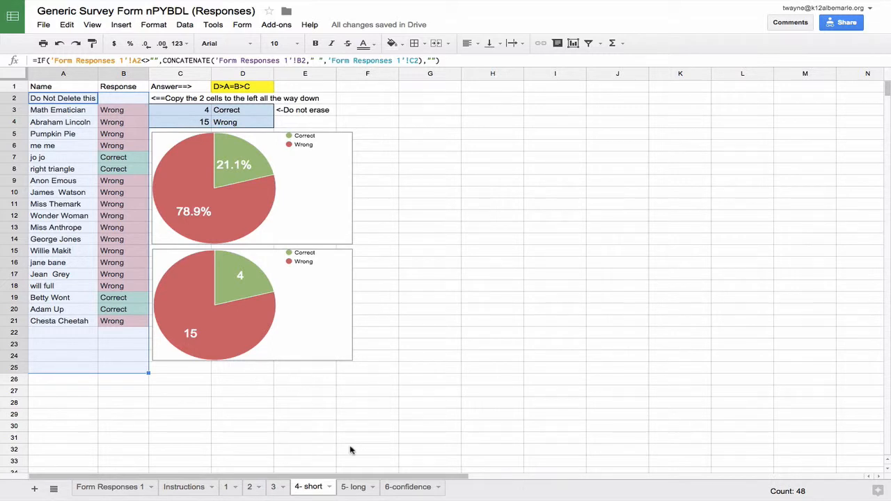
- On the 5- long sheet, fill the name and response formulas in A2:B2 down through row 24
left_click(353, 487)
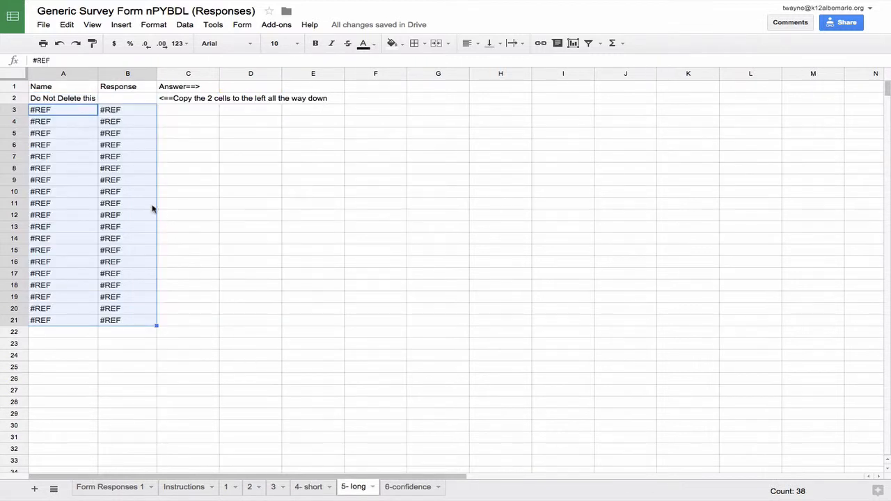
left_click(73, 102)
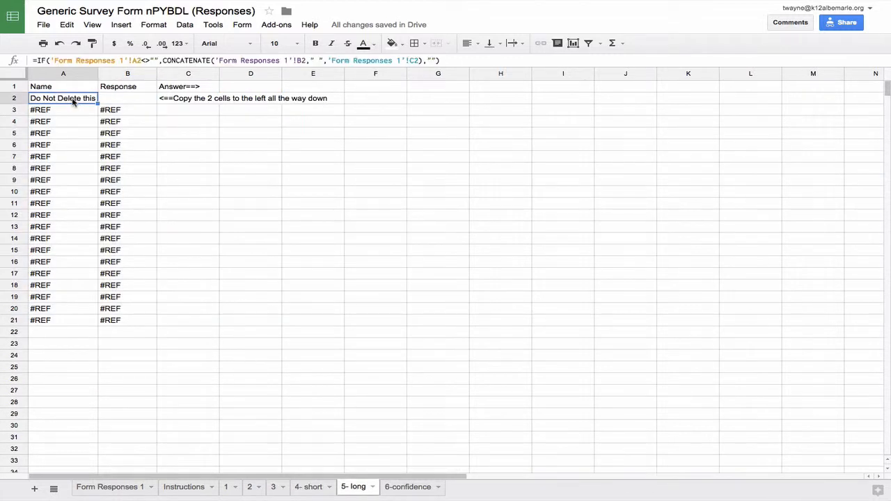
left_click_drag(73, 102, 113, 101)
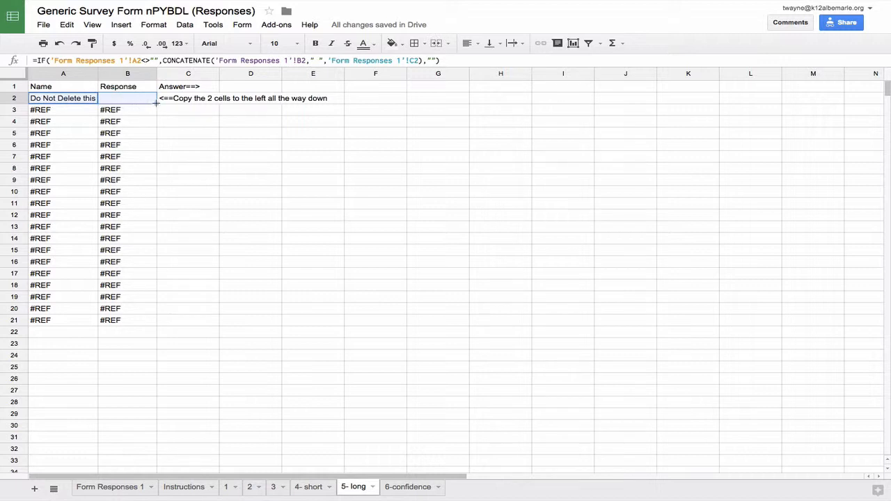
left_click_drag(156, 103, 151, 354)
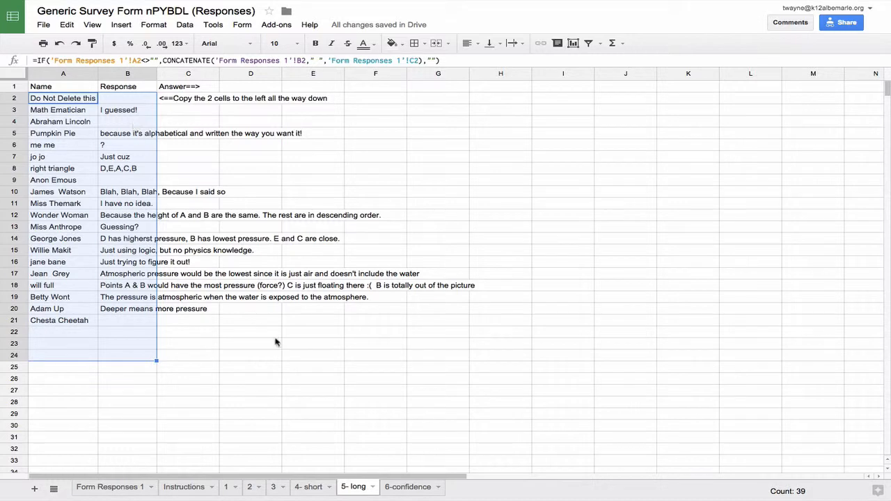
- On the 6-confidence sheet, fill the name and response formulas in A2:B2 down through row 23
left_click(407, 487)
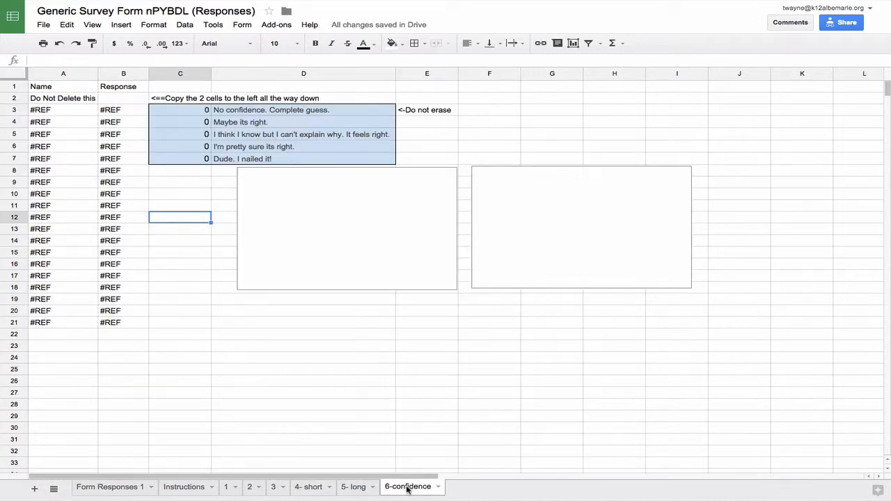
left_click(60, 98)
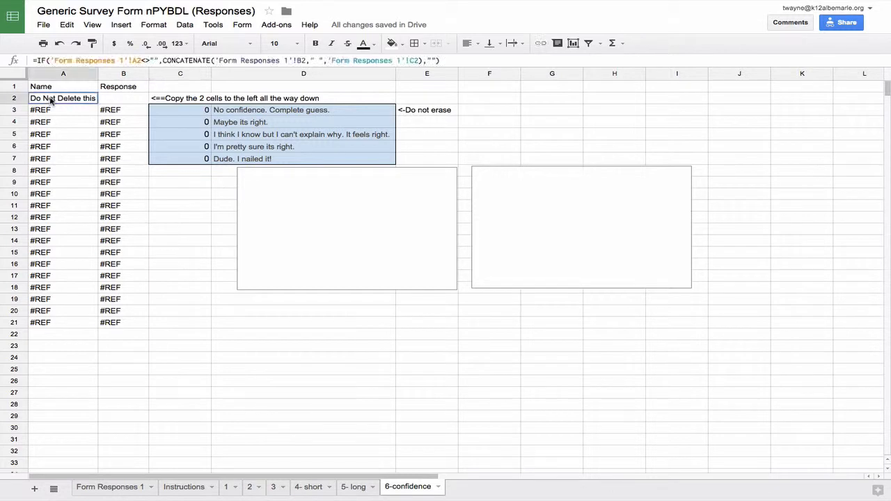
left_click(119, 101, "shift")
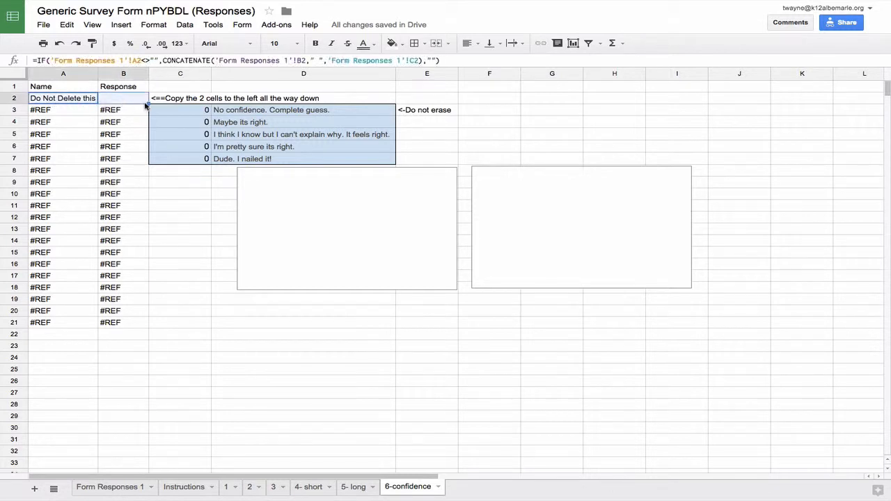
left_click_drag(149, 103, 157, 352)
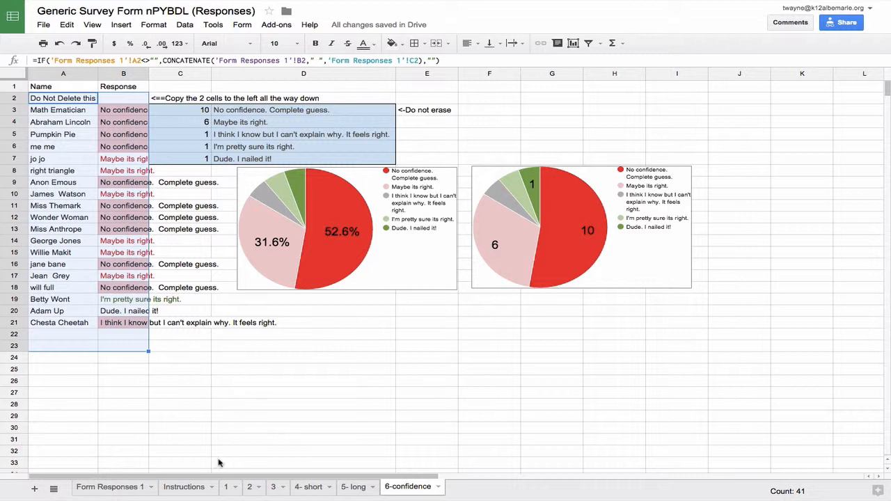
- Delete rows 3 - 21 from the Form Responses 1 sheet, keeping the red row 2
left_click(130, 492)
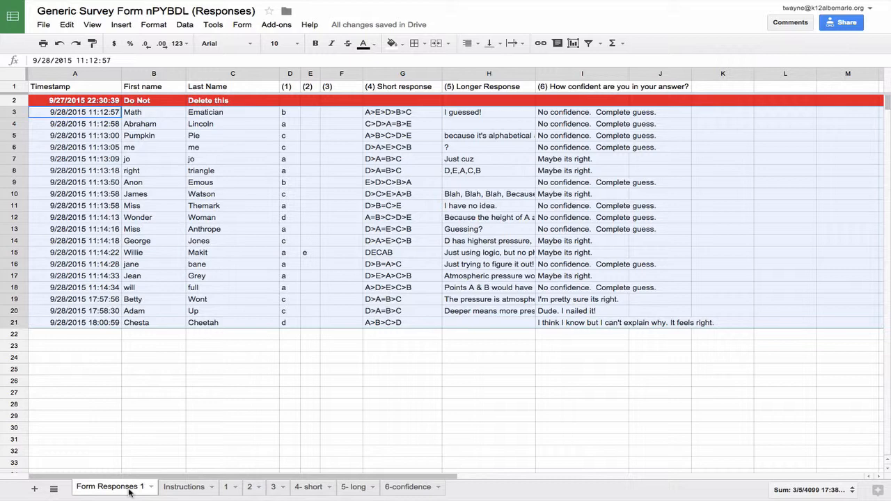
left_click(13, 114)
left_click(13, 114)
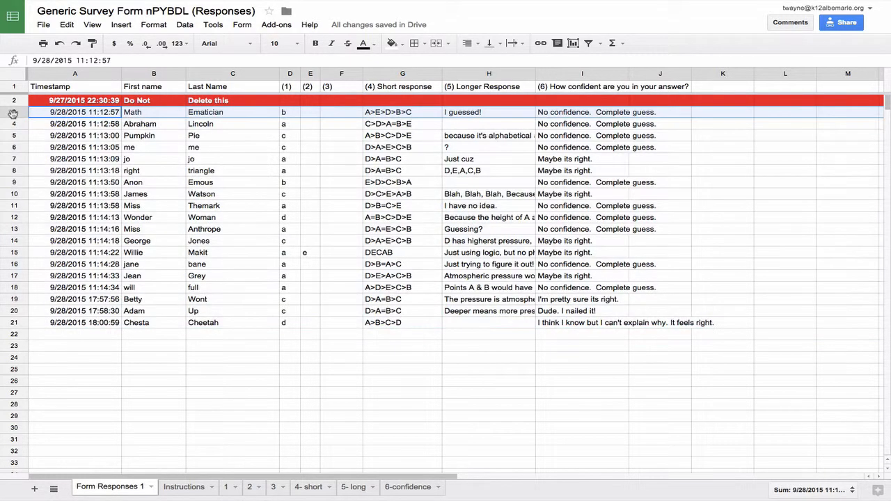
left_click(15, 322, "shift")
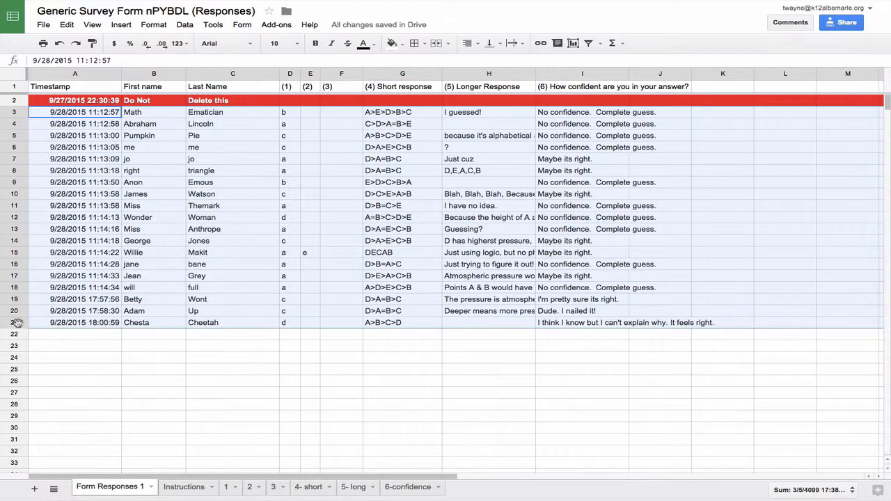
left_click(72, 25)
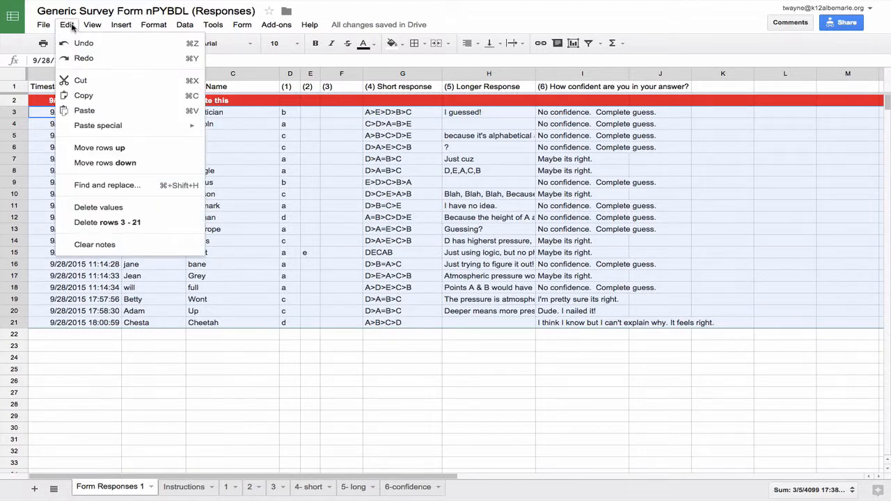
left_click(108, 222)
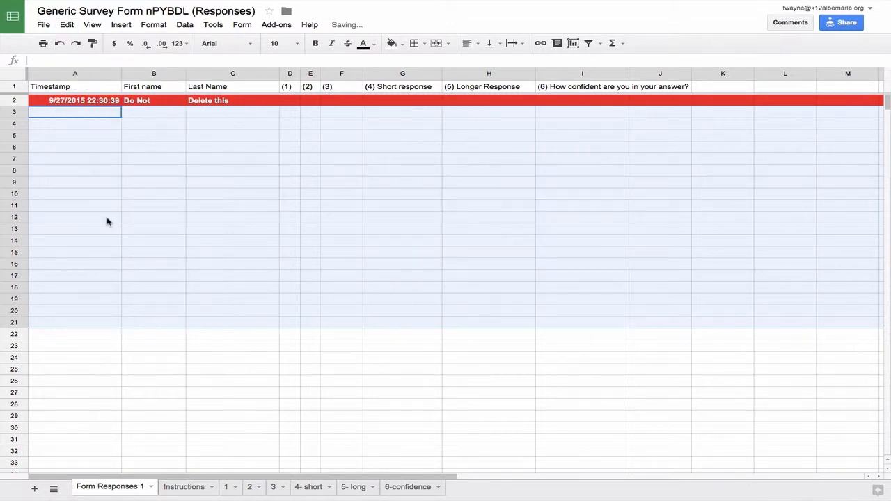